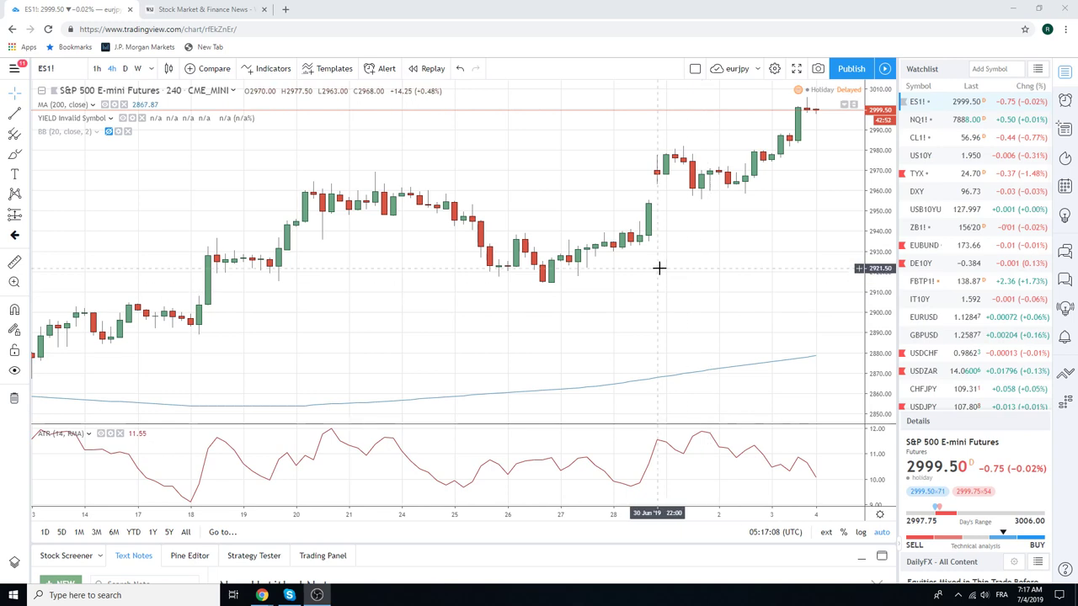
Step: Review AUDUSD on daily candles, then return the chart to ES1! futures
{"action": "scroll", "coordinate": [722, 270], "scroll_direction": "down", "scroll_amount": 4}
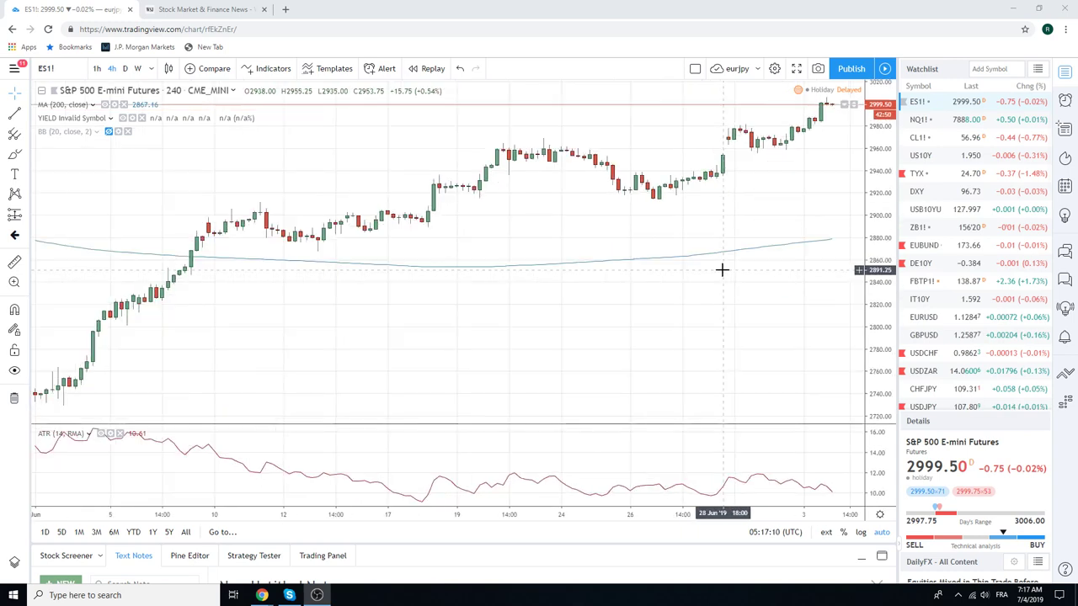
{"action": "scroll", "coordinate": [722, 270], "scroll_direction": "up", "scroll_amount": 4}
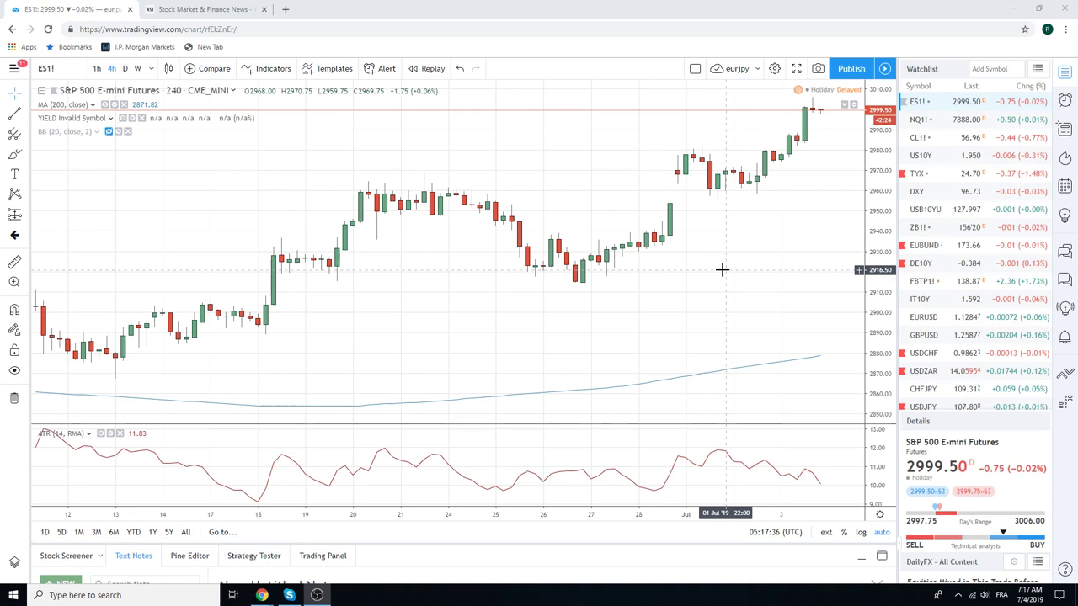
{"action": "scroll", "coordinate": [924, 315], "scroll_direction": "down", "scroll_amount": 2}
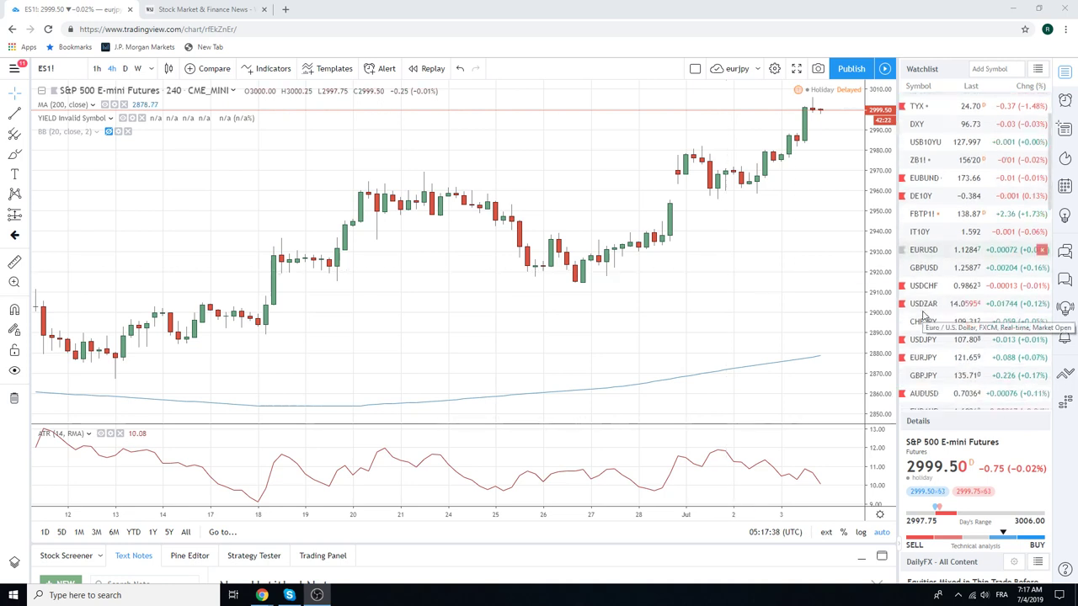
{"action": "scroll", "coordinate": [924, 316], "scroll_direction": "down", "scroll_amount": 1}
{"action": "left_click", "coordinate": [922, 348]}
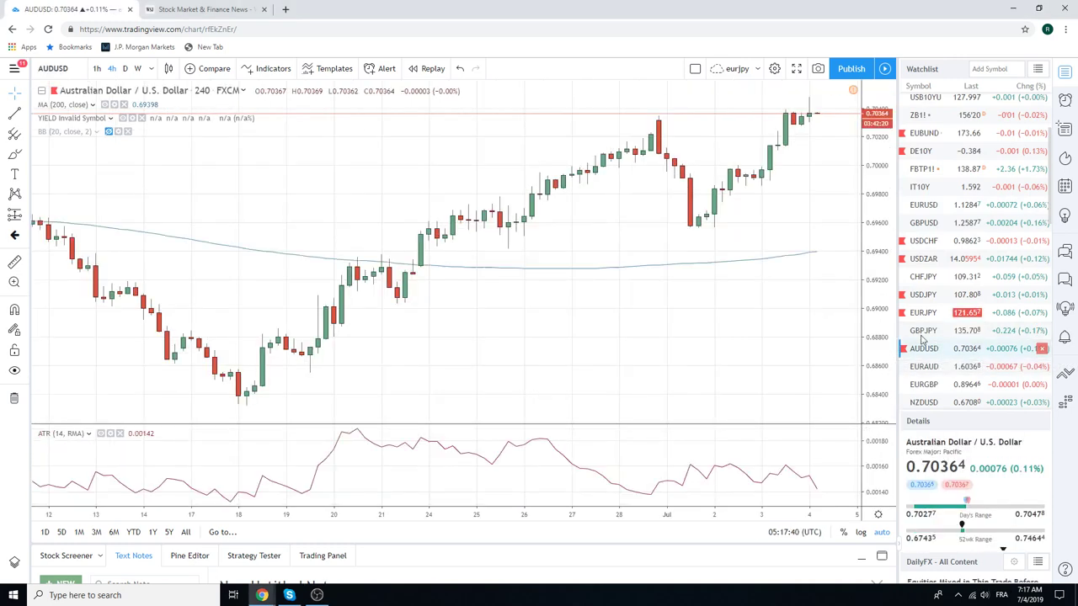
{"action": "left_click", "coordinate": [124, 68]}
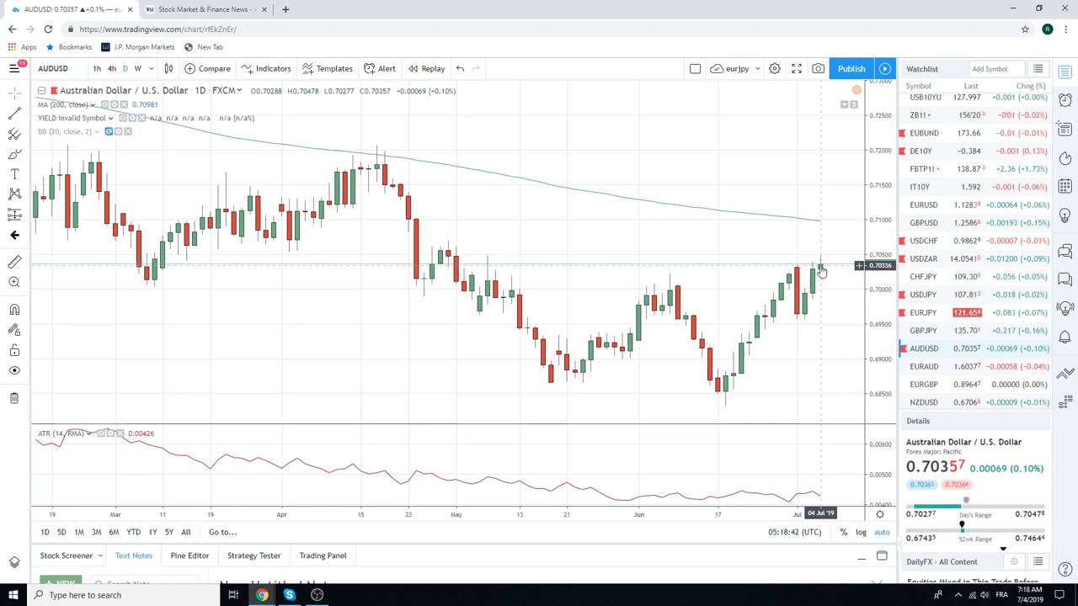
{"action": "scroll", "coordinate": [920, 337], "scroll_direction": "up", "scroll_amount": 3}
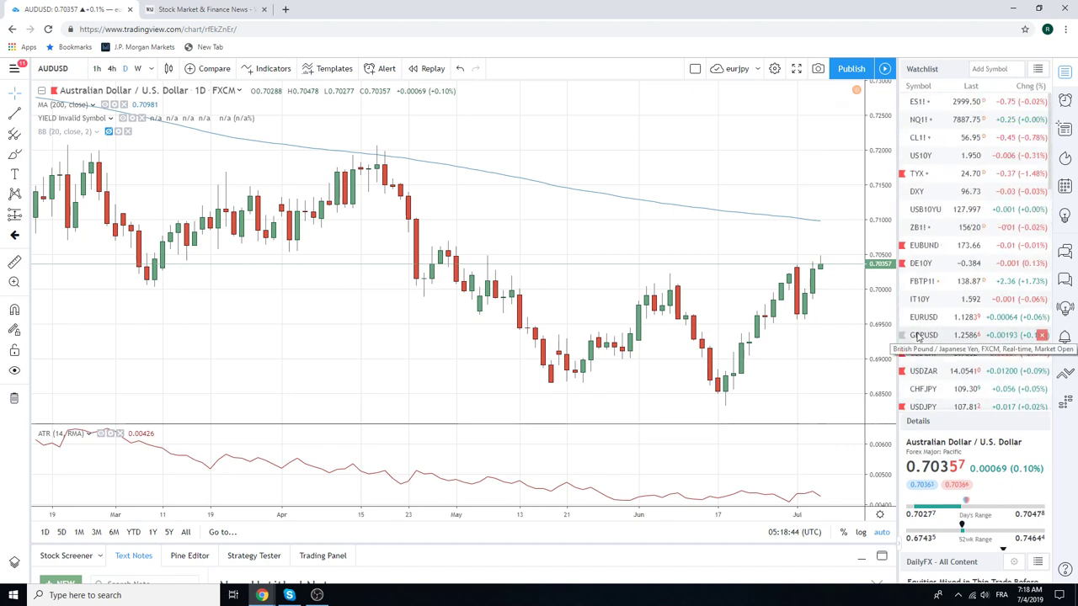
{"action": "left_click", "coordinate": [935, 102]}
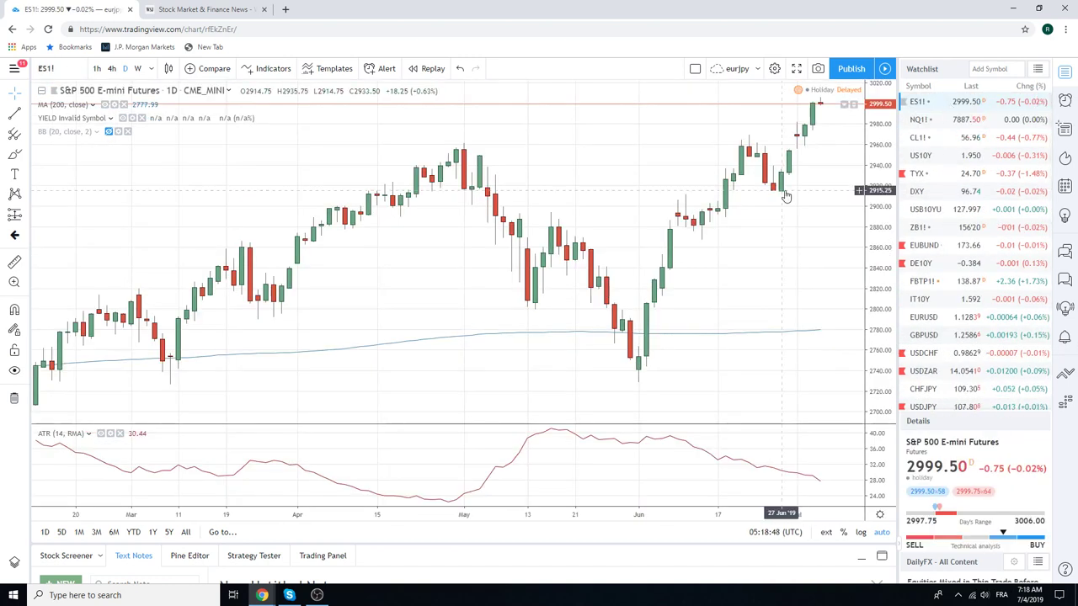
Step: Switch the ES1! chart from daily to 4-hour (240) candles
{"action": "left_click", "coordinate": [112, 68]}
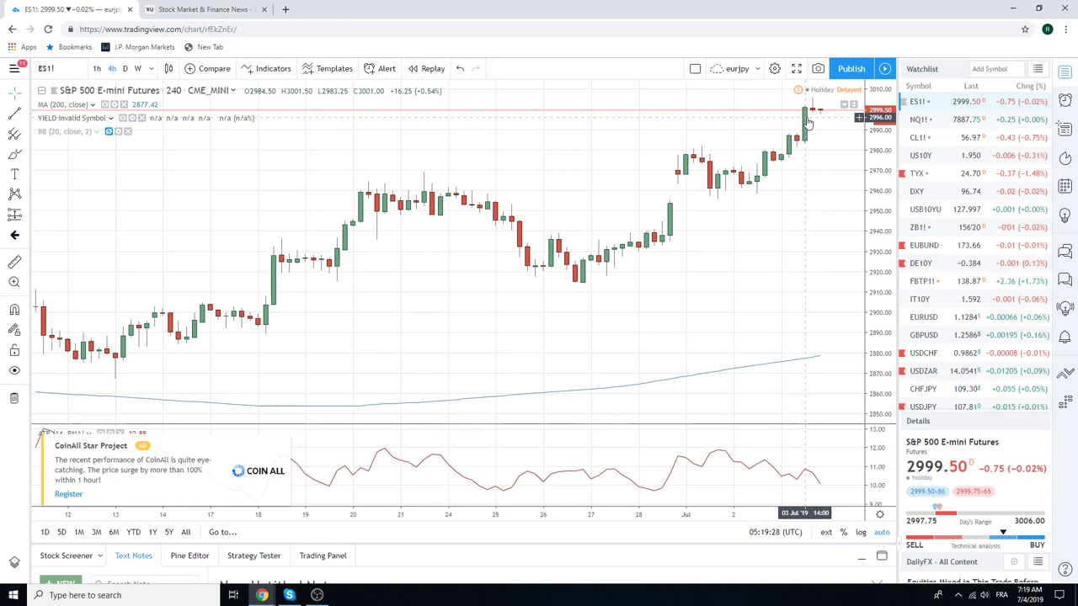
Step: View ES1! on daily candles, then load EURUSD from the watchlist
{"action": "left_click", "coordinate": [125, 68]}
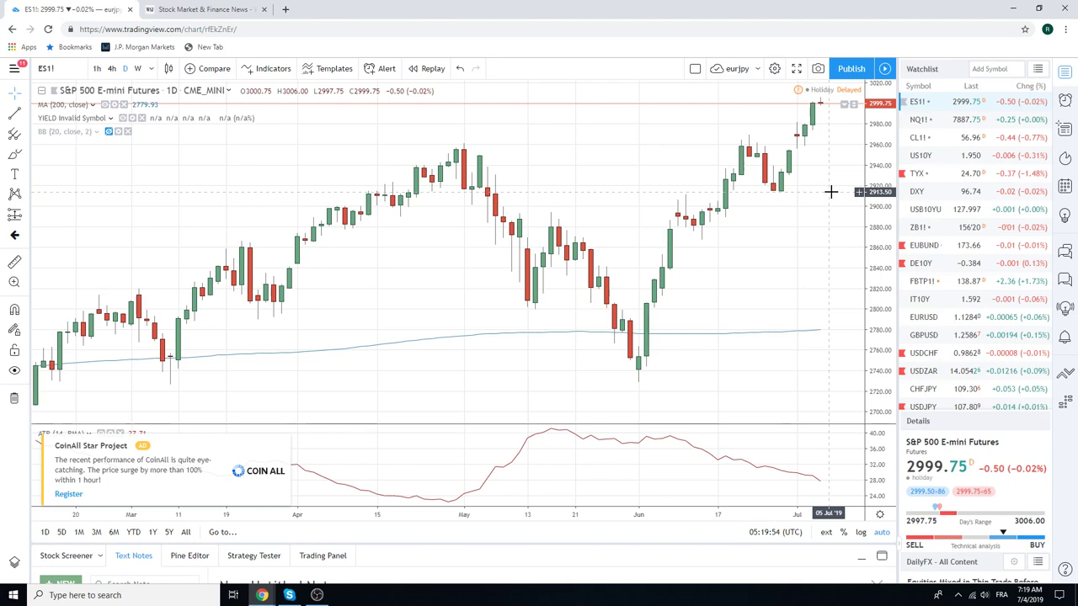
{"action": "left_click", "coordinate": [925, 318]}
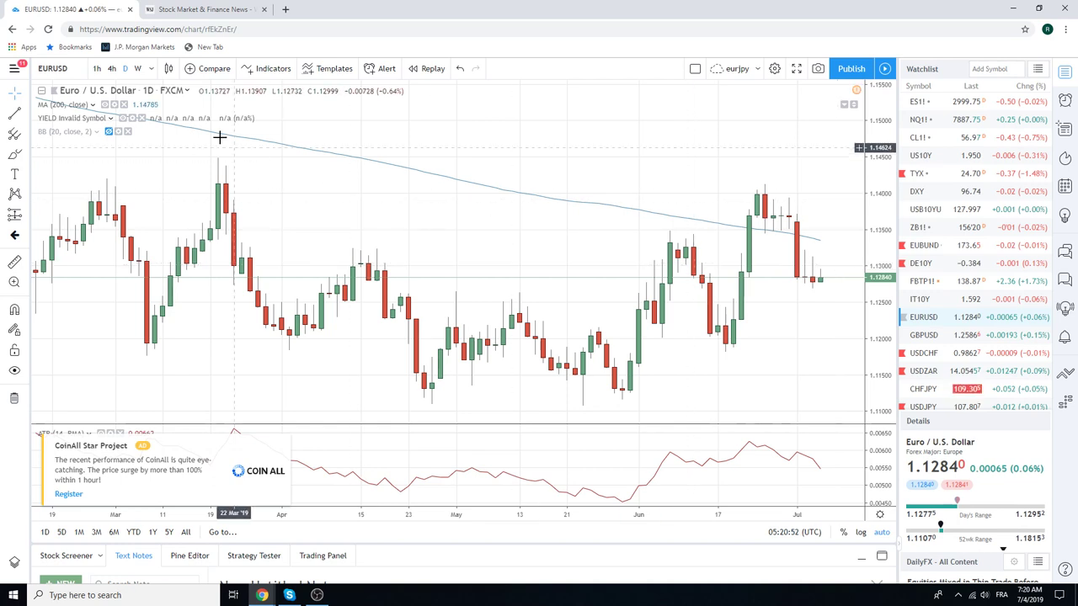
Step: Check EURUSD on 1-hour, then daily, and end on 4-hour candles
{"action": "left_click", "coordinate": [97, 69]}
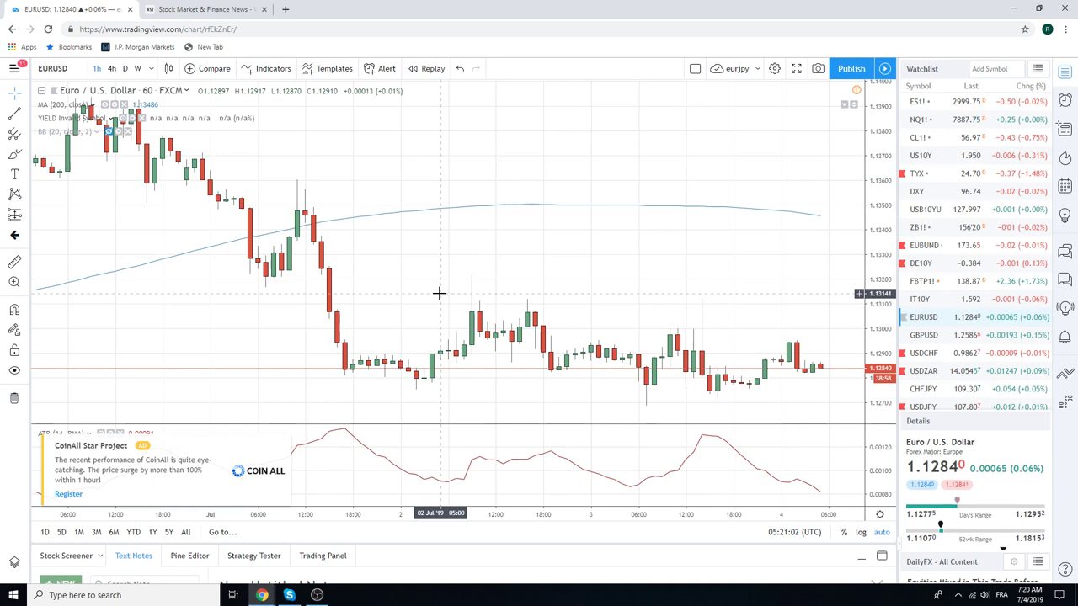
{"action": "left_click", "coordinate": [127, 71]}
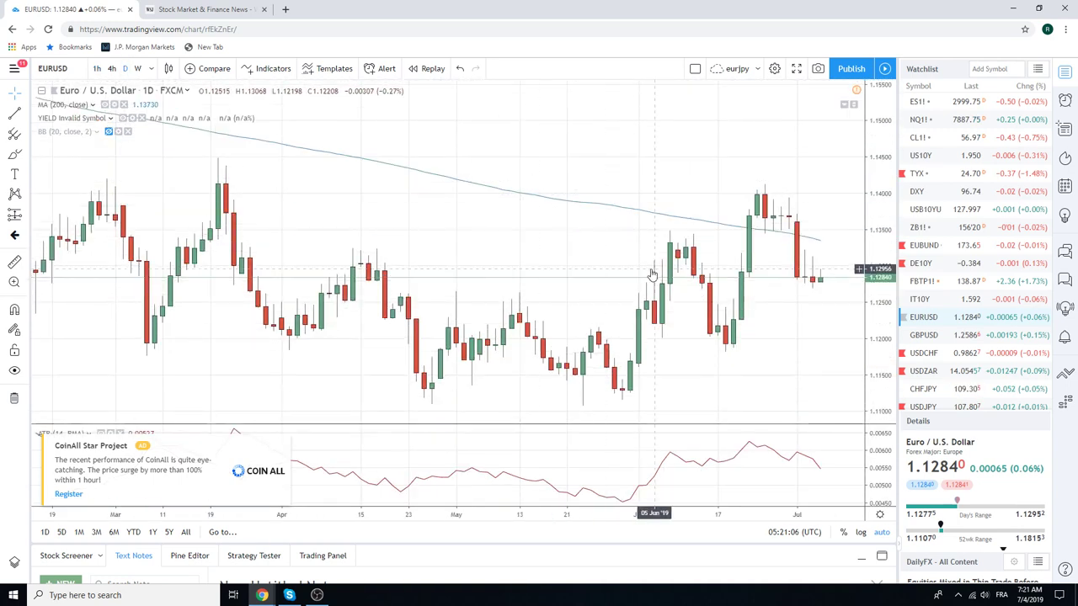
{"action": "left_click", "coordinate": [111, 69]}
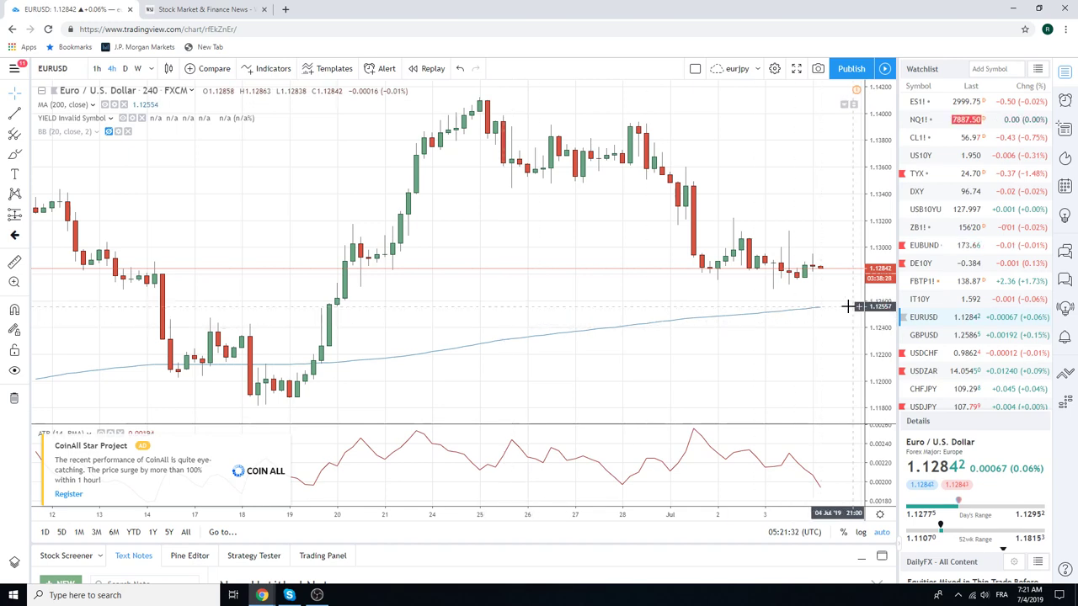
Step: Put EURUSD on hourly candles, then switch the chart to EURJPY
{"action": "scroll", "coordinate": [699, 300], "scroll_direction": "down", "scroll_amount": 5}
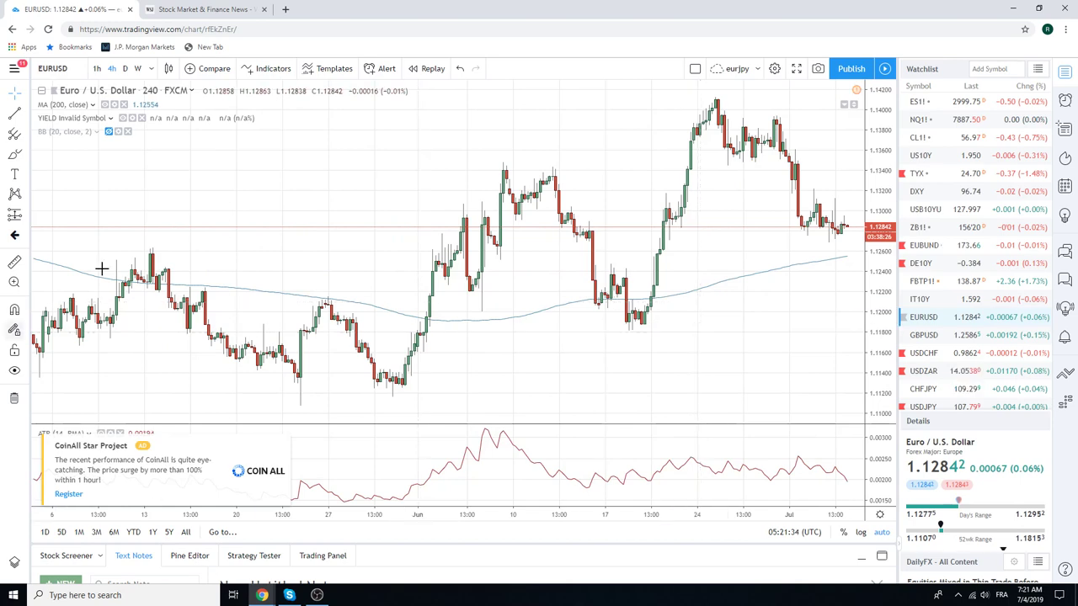
{"action": "scroll", "coordinate": [758, 342], "scroll_direction": "up", "scroll_amount": 5}
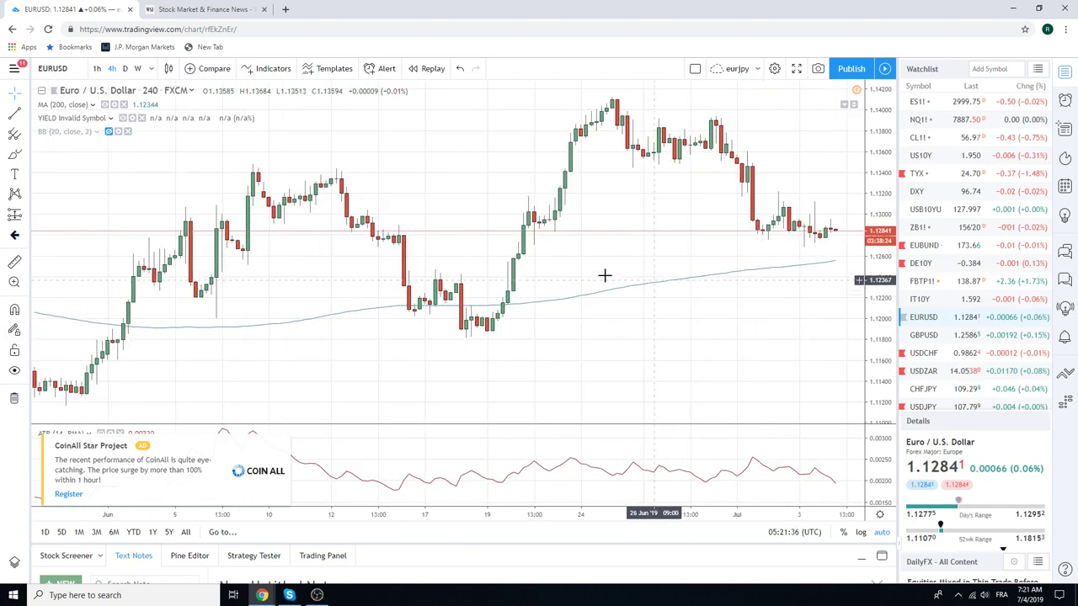
{"action": "left_click", "coordinate": [96, 68]}
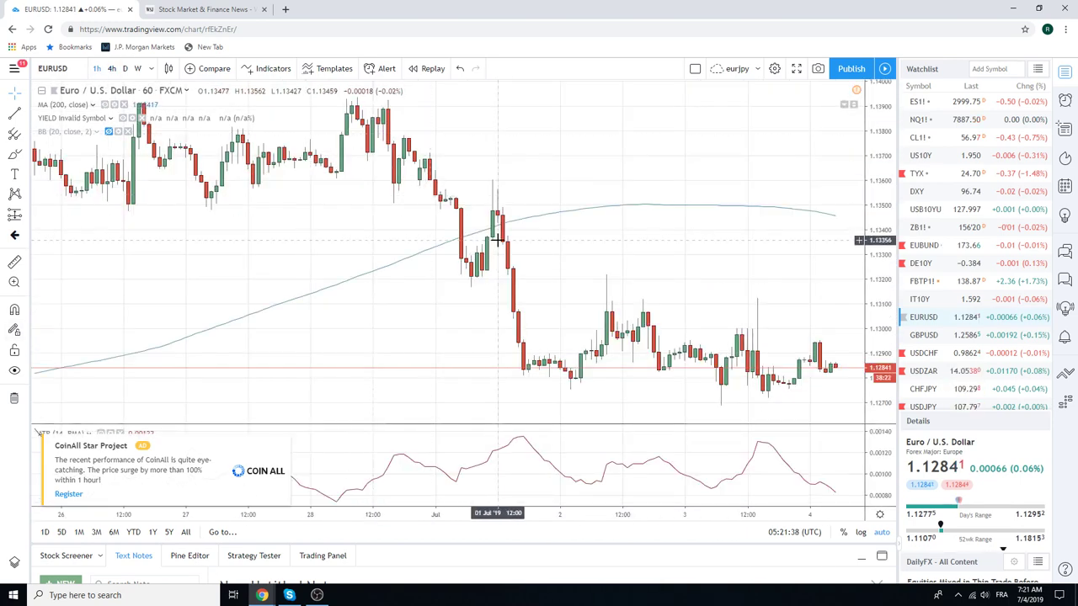
{"action": "scroll", "coordinate": [498, 242], "scroll_direction": "down", "scroll_amount": 3}
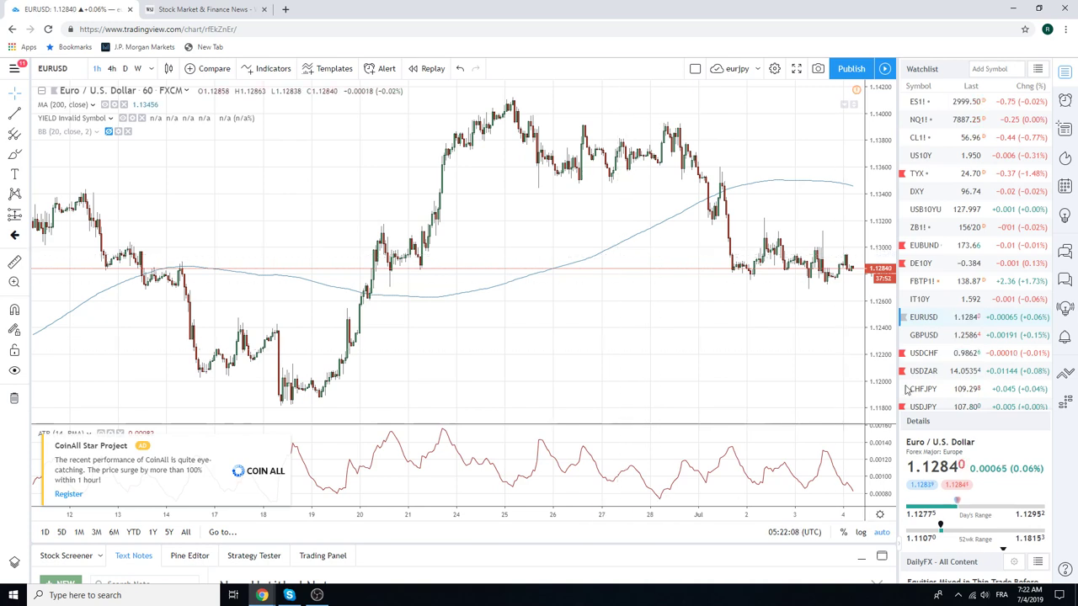
{"action": "scroll", "coordinate": [944, 345], "scroll_direction": "down", "scroll_amount": 2}
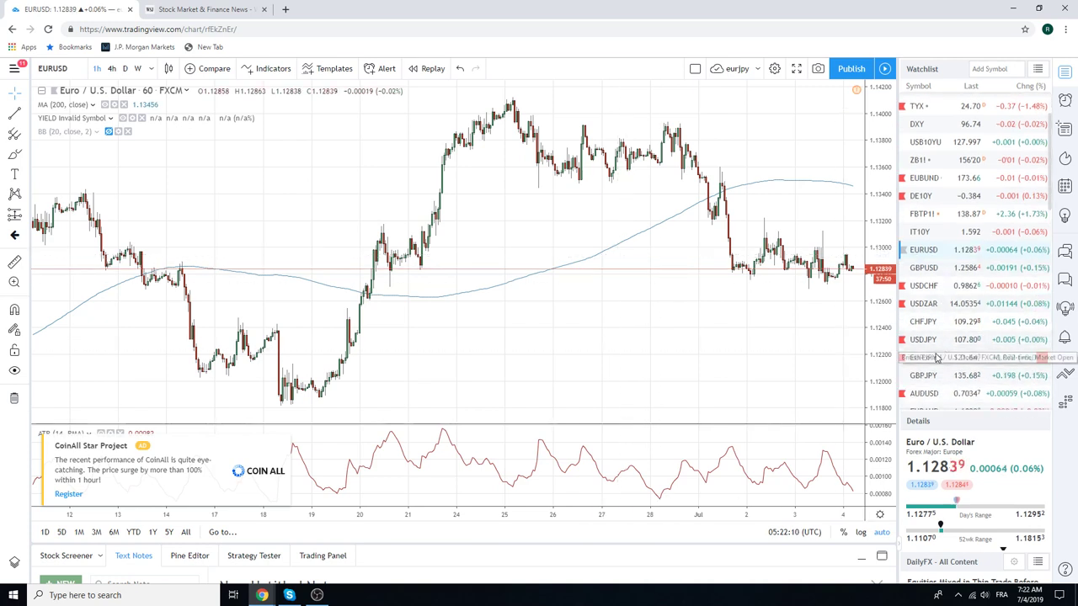
{"action": "left_click", "coordinate": [930, 357]}
{"action": "scroll", "coordinate": [768, 368], "scroll_direction": "up", "scroll_amount": 4}
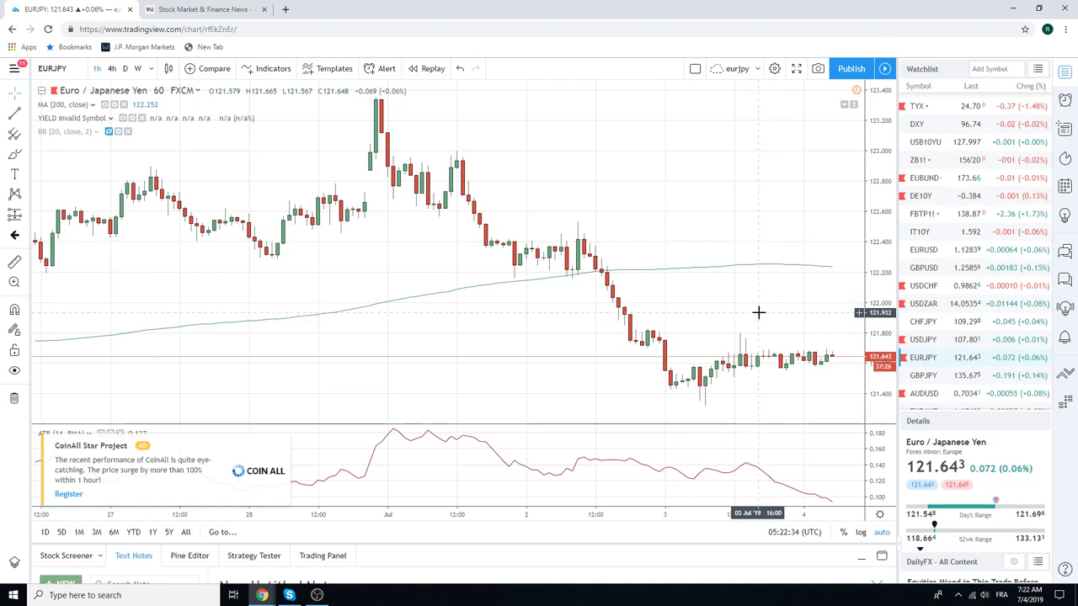
Step: Check FBTP1! Euro-BTP futures on daily candles, then switch to IT10Y
{"action": "left_click", "coordinate": [930, 215]}
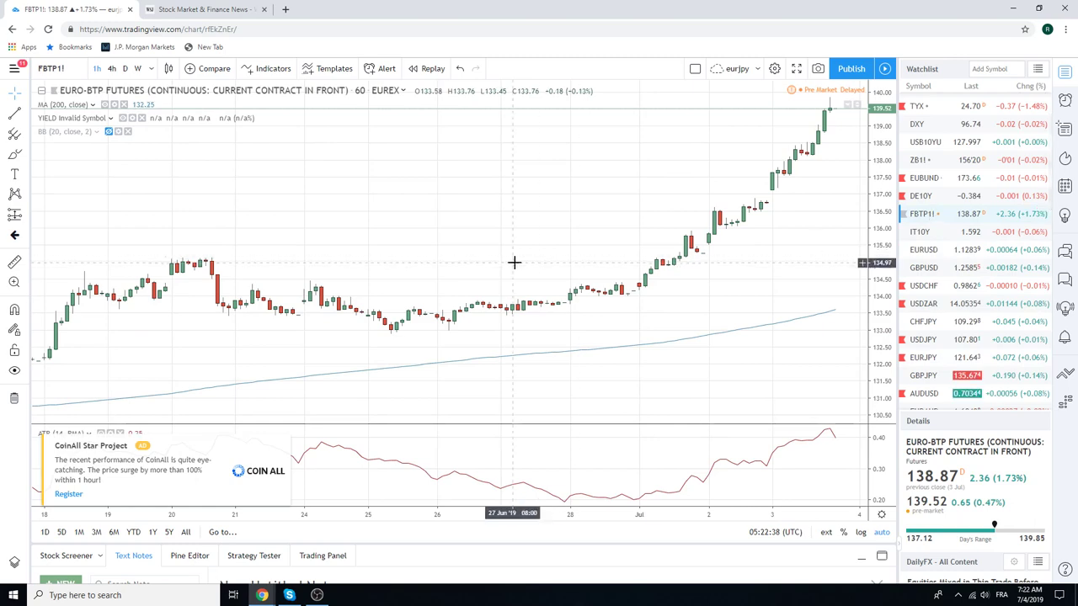
{"action": "scroll", "coordinate": [514, 263], "scroll_direction": "up", "scroll_amount": 2}
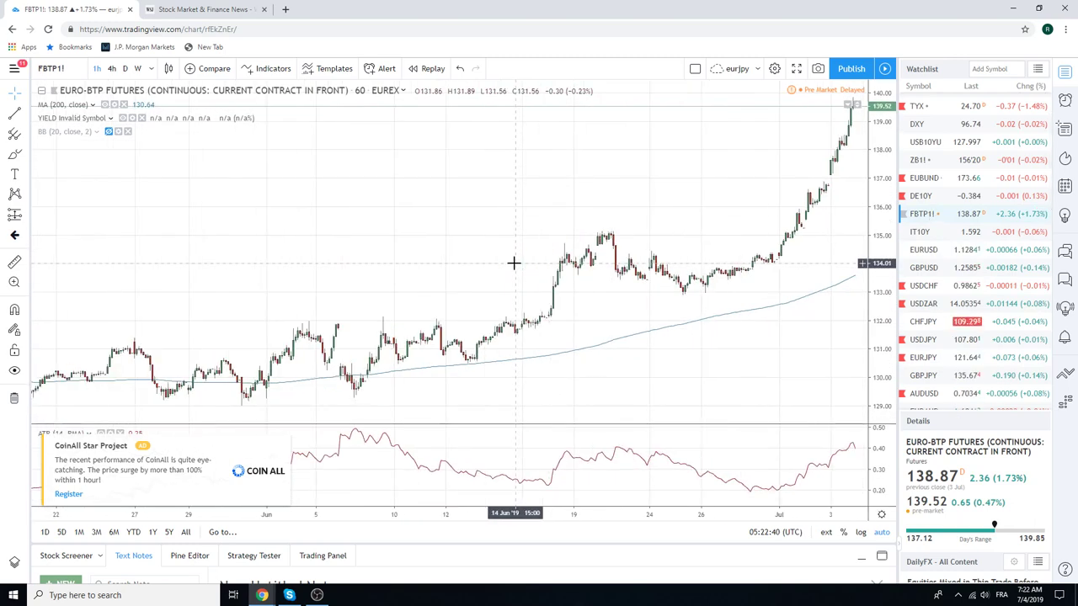
{"action": "left_click", "coordinate": [124, 68]}
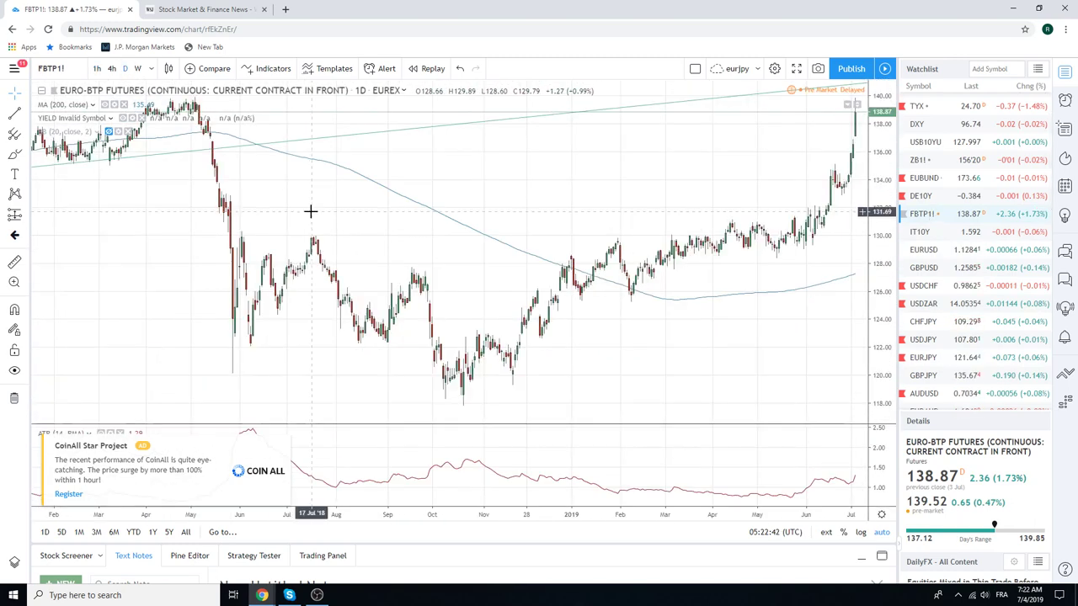
{"action": "scroll", "coordinate": [574, 376], "scroll_direction": "up", "scroll_amount": 3}
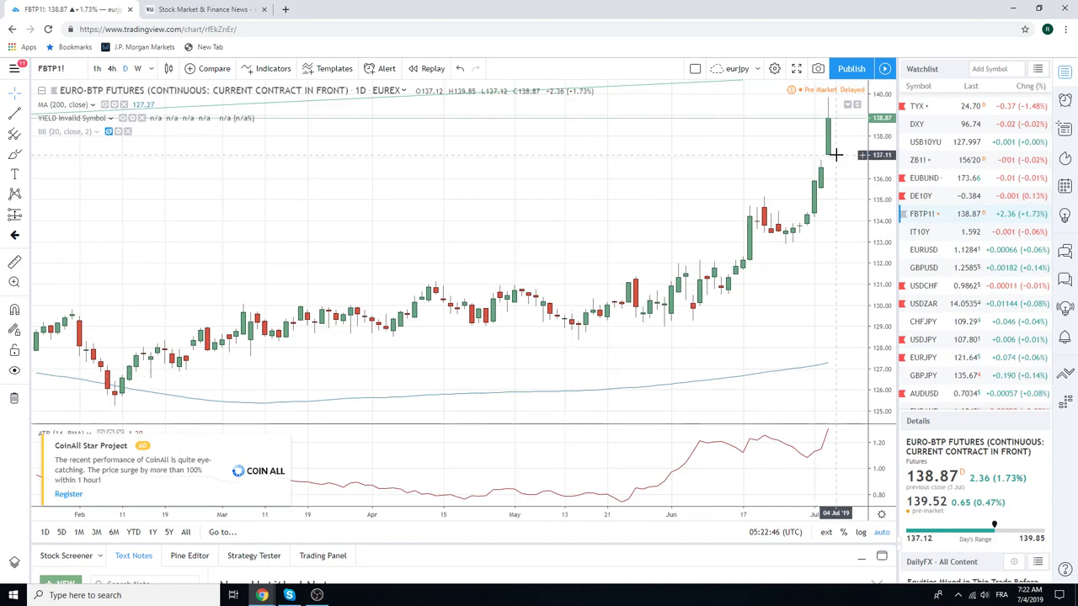
{"action": "left_click", "coordinate": [922, 232]}
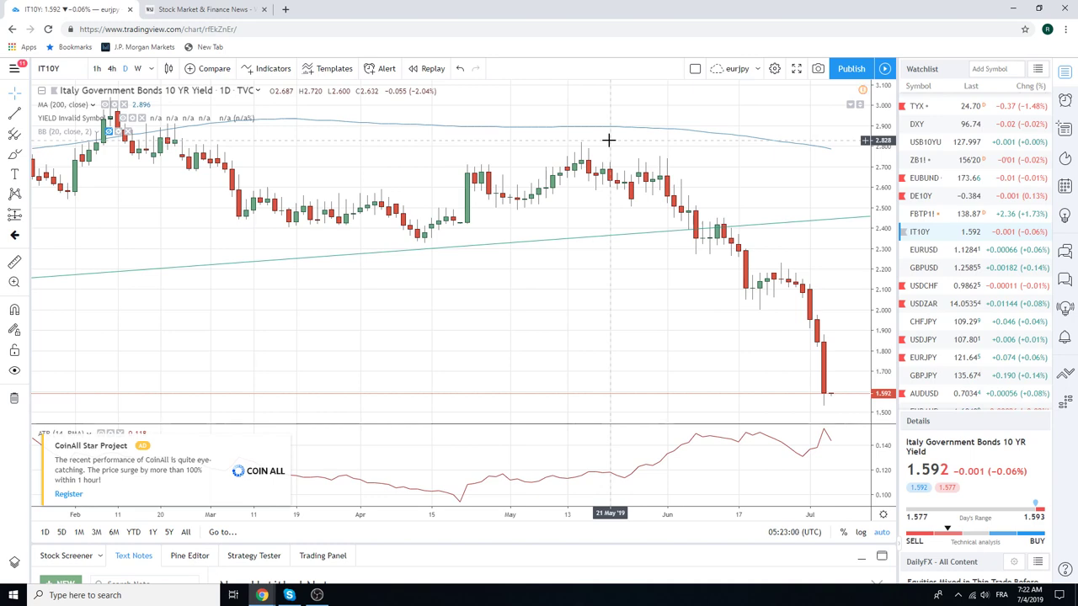
Step: Zoom the daily IT10Y chart out to 2017, then switch it to weekly candles
{"action": "scroll", "coordinate": [608, 139], "scroll_direction": "down", "scroll_amount": 5}
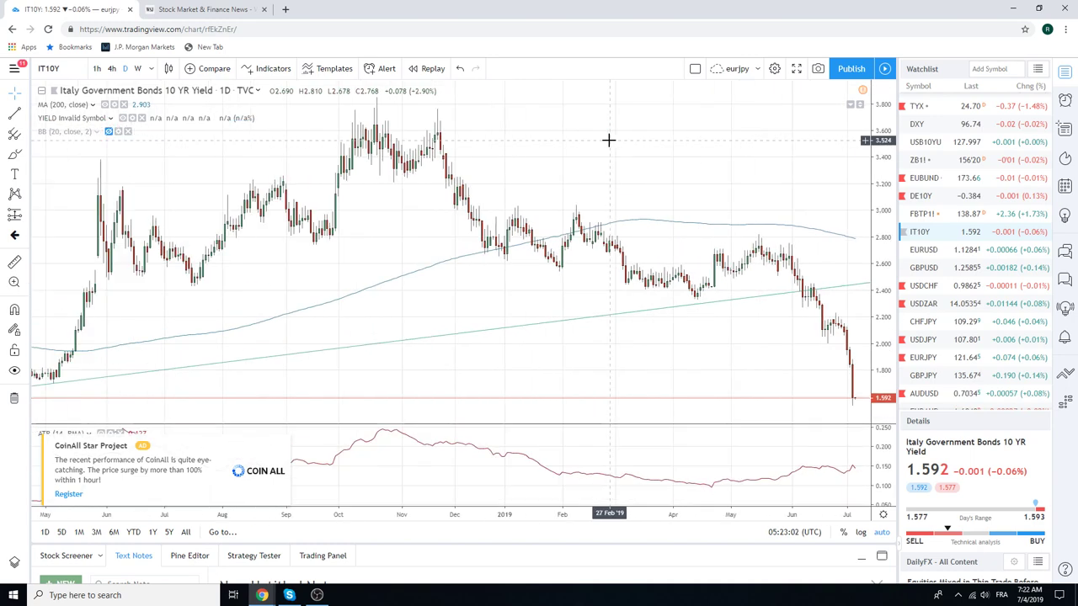
{"action": "scroll", "coordinate": [608, 139], "scroll_direction": "down", "scroll_amount": 3}
{"action": "scroll", "coordinate": [608, 139], "scroll_direction": "down", "scroll_amount": 2}
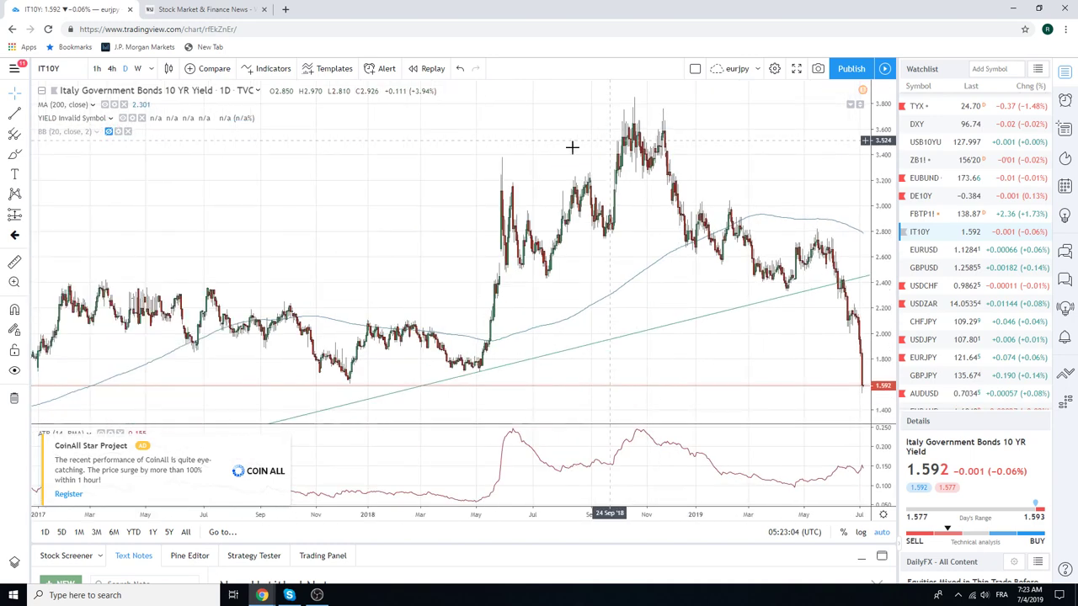
{"action": "left_click", "coordinate": [137, 69]}
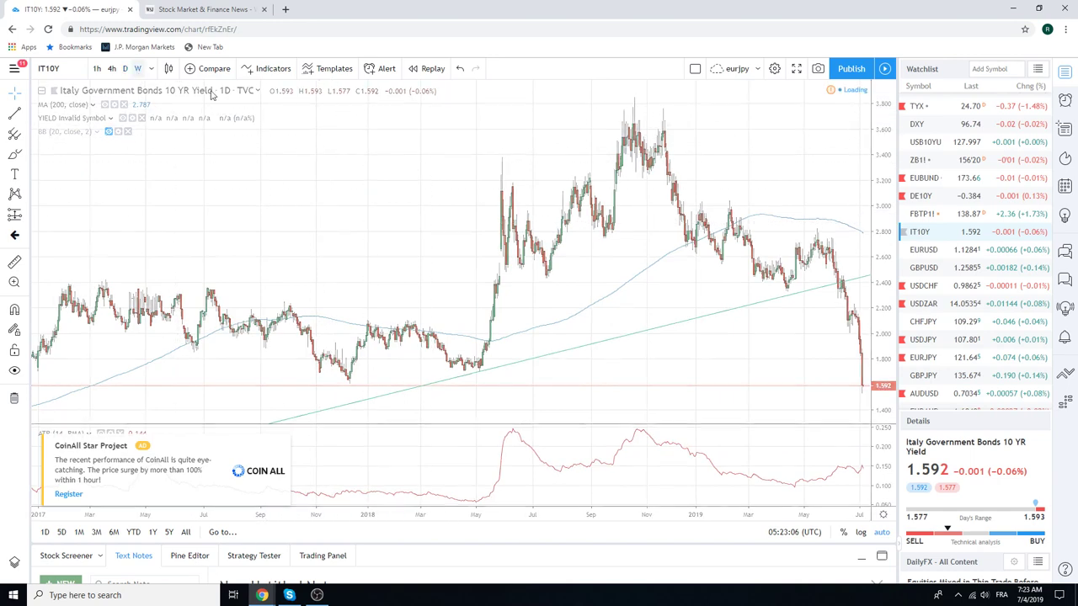
Step: Zoom the weekly IT10Y chart out until its history reaches back to about 2001
{"action": "scroll", "coordinate": [368, 168], "scroll_direction": "down", "scroll_amount": 1}
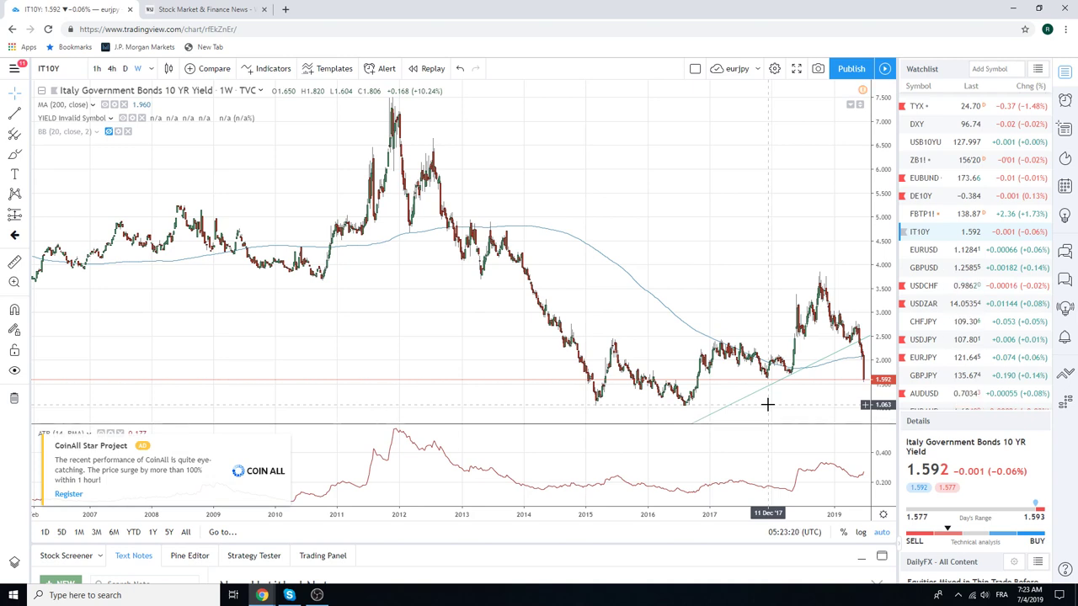
{"action": "scroll", "coordinate": [767, 404], "scroll_direction": "down", "scroll_amount": 1}
{"action": "scroll", "coordinate": [768, 405], "scroll_direction": "down", "scroll_amount": 2}
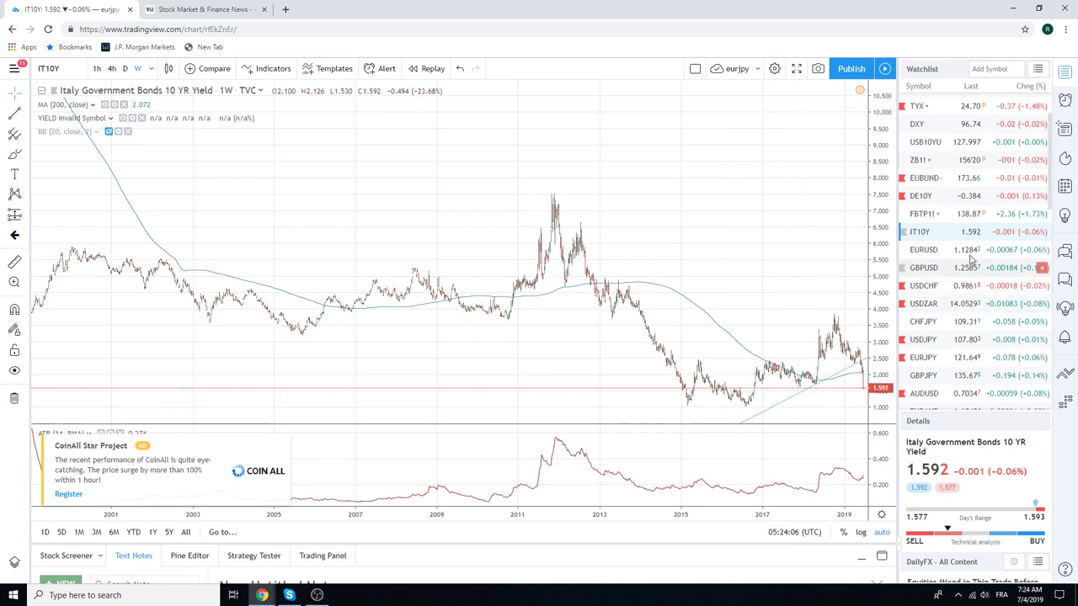
Step: Load the FBTP1! futures on weekly candles and browse the watchlist
{"action": "left_click", "coordinate": [934, 216]}
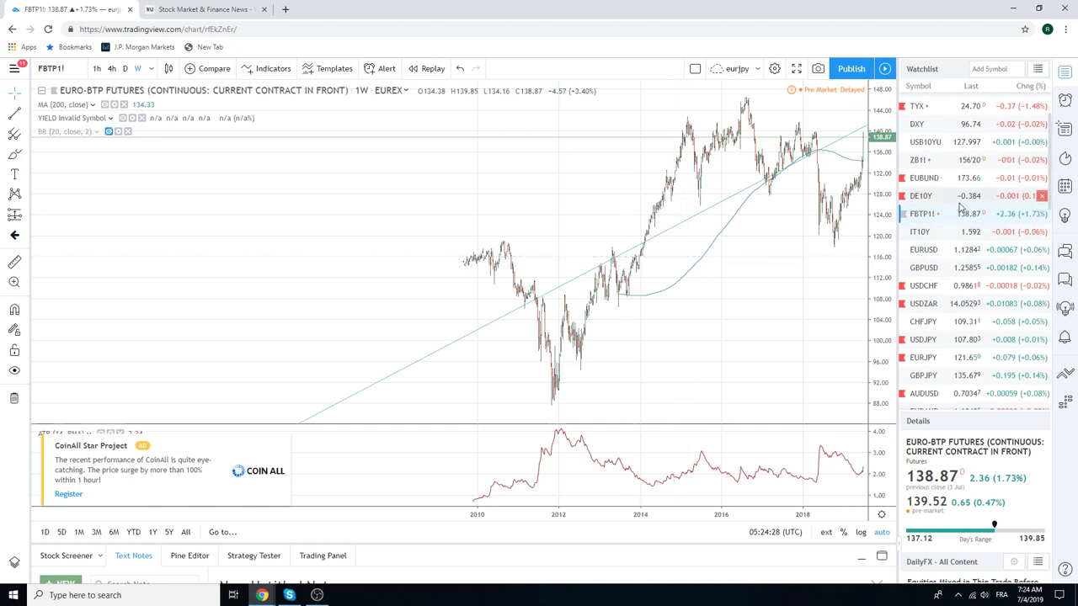
{"action": "scroll", "coordinate": [960, 210], "scroll_direction": "down", "scroll_amount": 1}
{"action": "scroll", "coordinate": [960, 214], "scroll_direction": "up", "scroll_amount": 3}
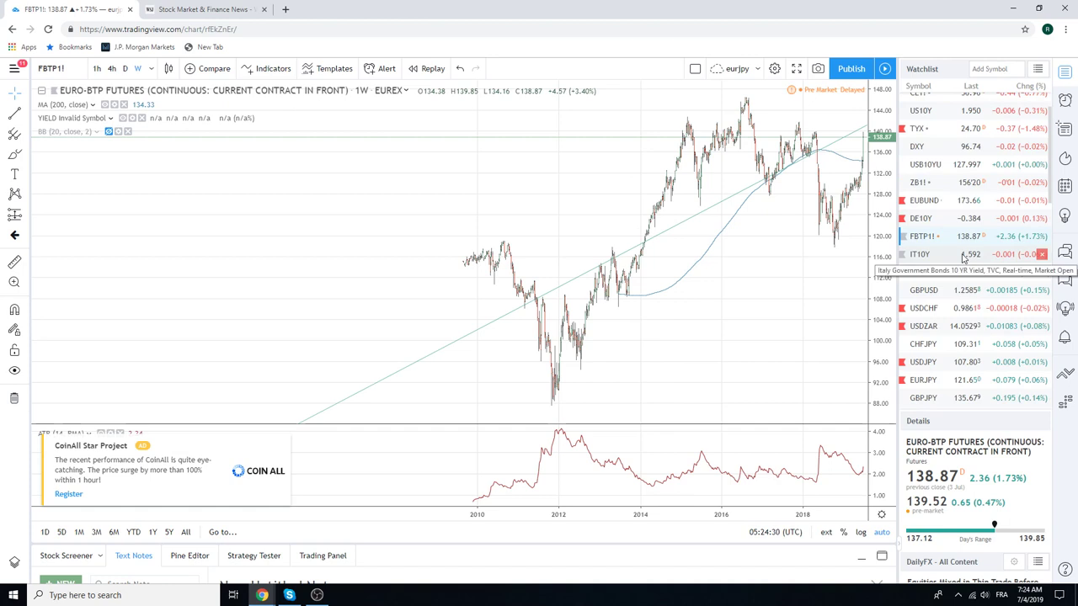
{"action": "scroll", "coordinate": [964, 253], "scroll_direction": "up", "scroll_amount": 1}
{"action": "scroll", "coordinate": [964, 259], "scroll_direction": "down", "scroll_amount": 1}
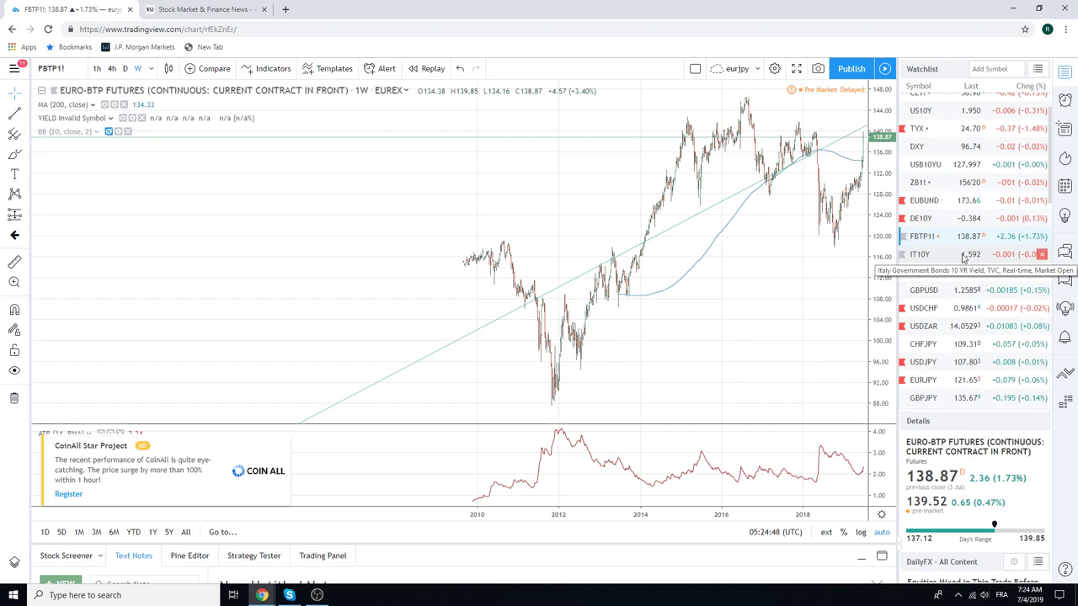
Step: Load the weekly DE10Y chart and zoom it to 2014–2019
{"action": "left_click", "coordinate": [939, 221]}
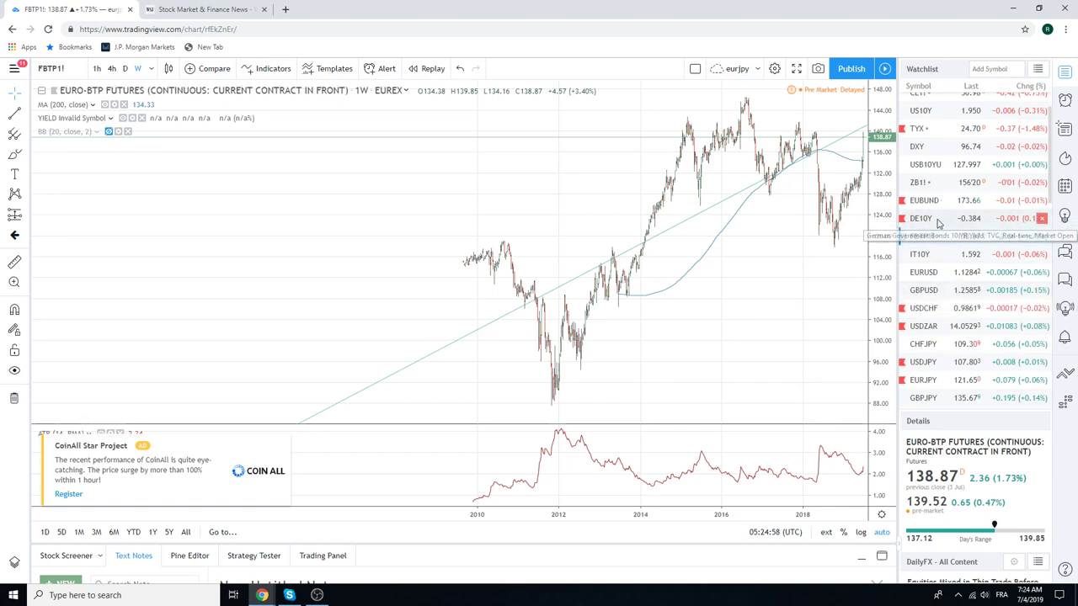
{"action": "scroll", "coordinate": [653, 288], "scroll_direction": "up", "scroll_amount": 5}
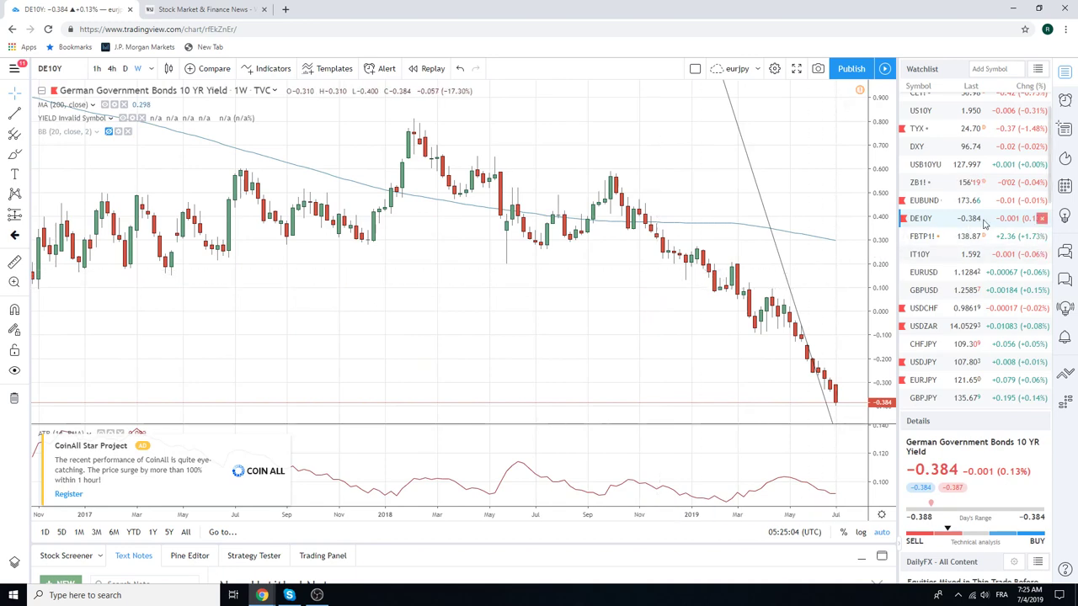
{"action": "scroll", "coordinate": [624, 286], "scroll_direction": "down", "scroll_amount": 4}
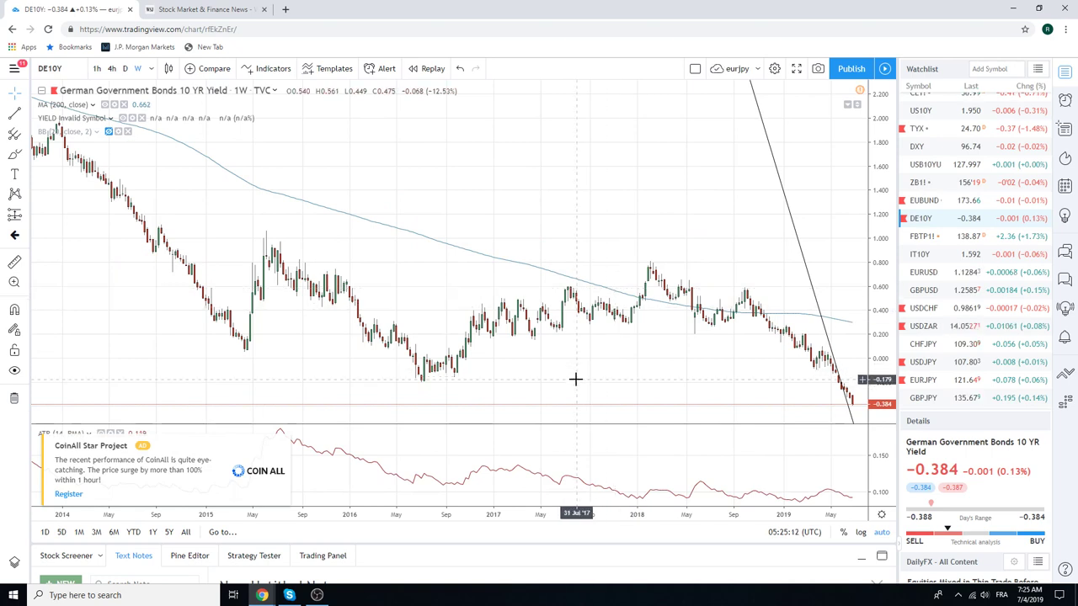
Step: Hide the steep trend line on the DE10Y chart
{"action": "right_click", "coordinate": [808, 283]}
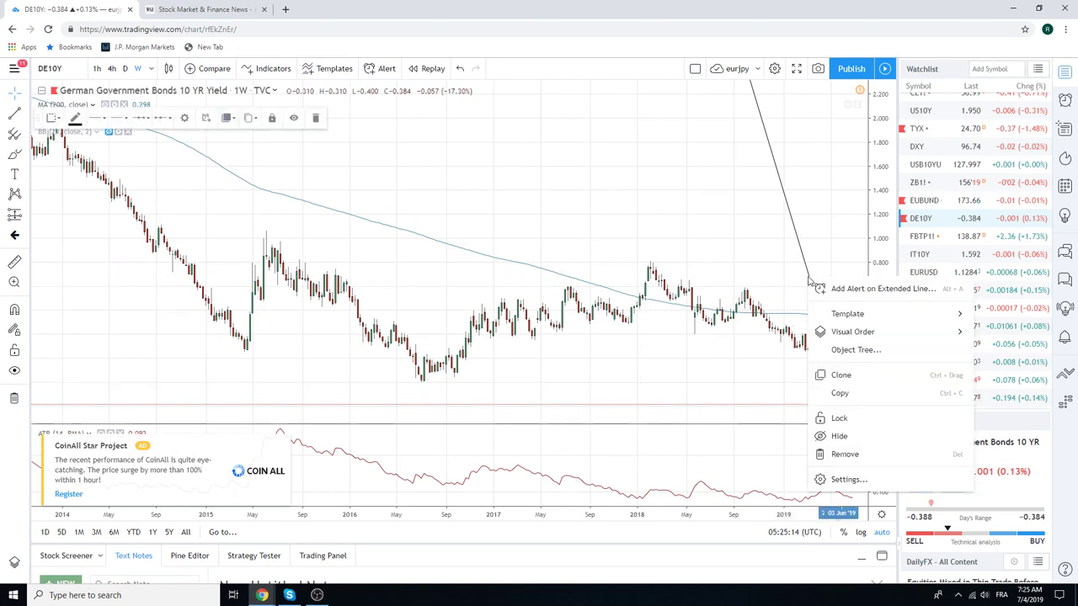
{"action": "left_click", "coordinate": [857, 439]}
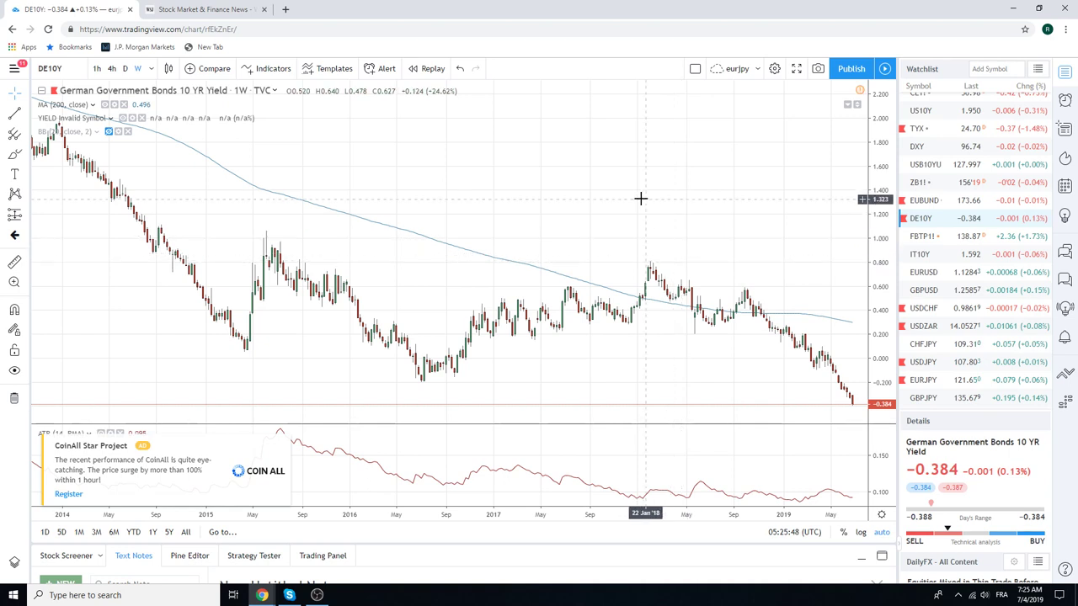
{"action": "scroll", "coordinate": [923, 224], "scroll_direction": "down", "scroll_amount": 1}
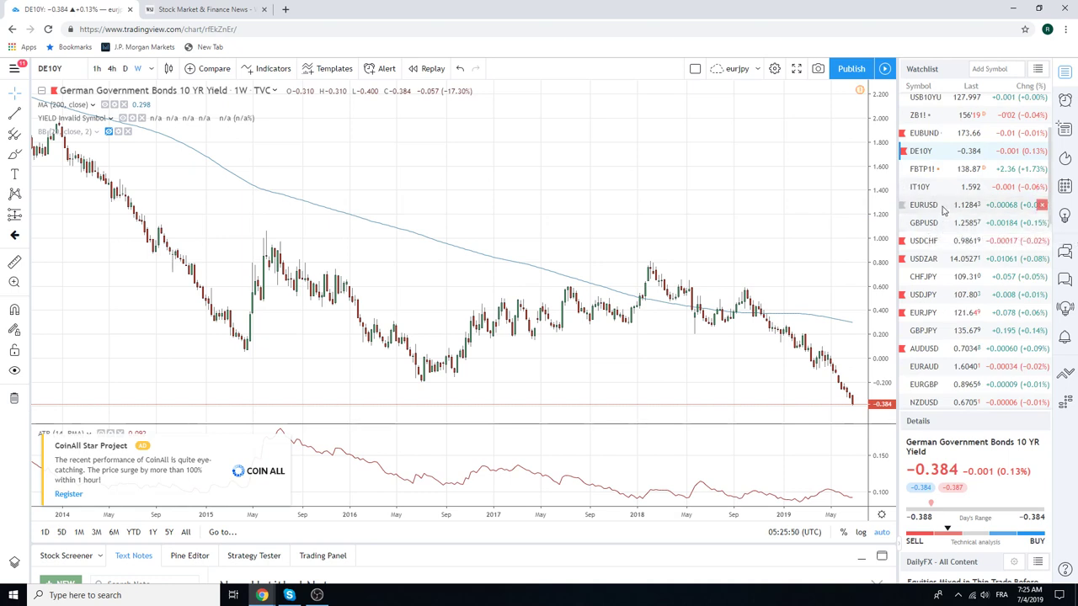
Step: Open the weekly EURJPY chart, then browse the remaining forex pairs in the watchlist
{"action": "left_click", "coordinate": [968, 313]}
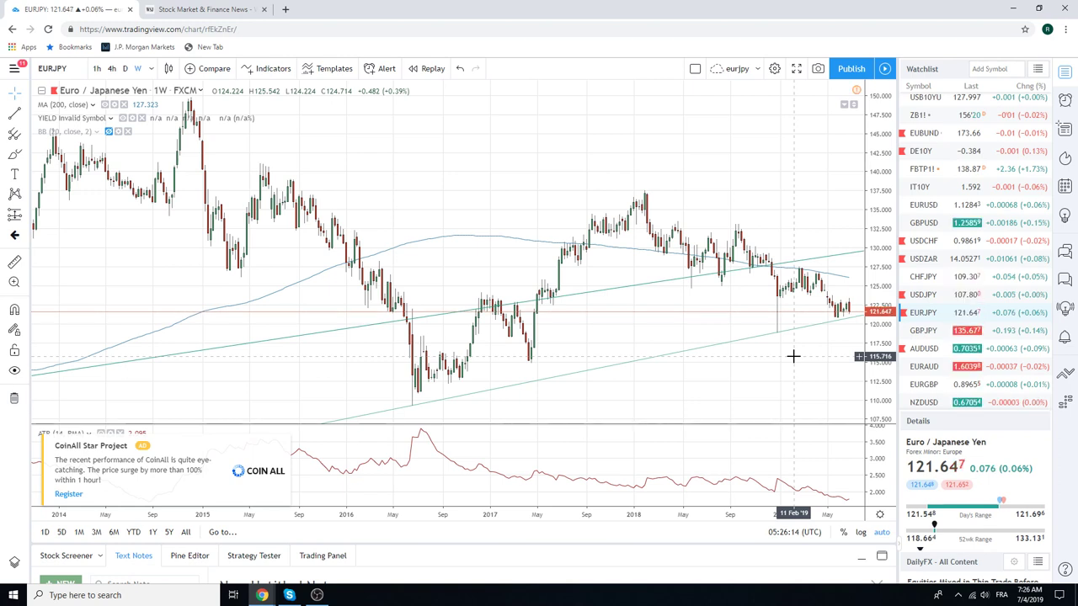
{"action": "scroll", "coordinate": [947, 354], "scroll_direction": "down", "scroll_amount": 1}
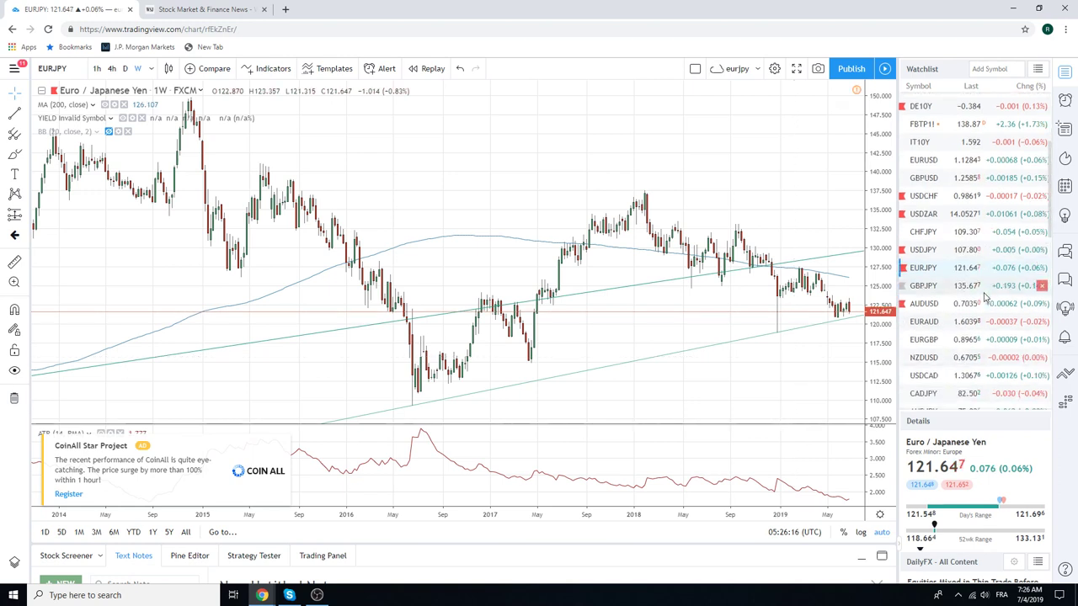
{"action": "scroll", "coordinate": [968, 283], "scroll_direction": "down", "scroll_amount": 2}
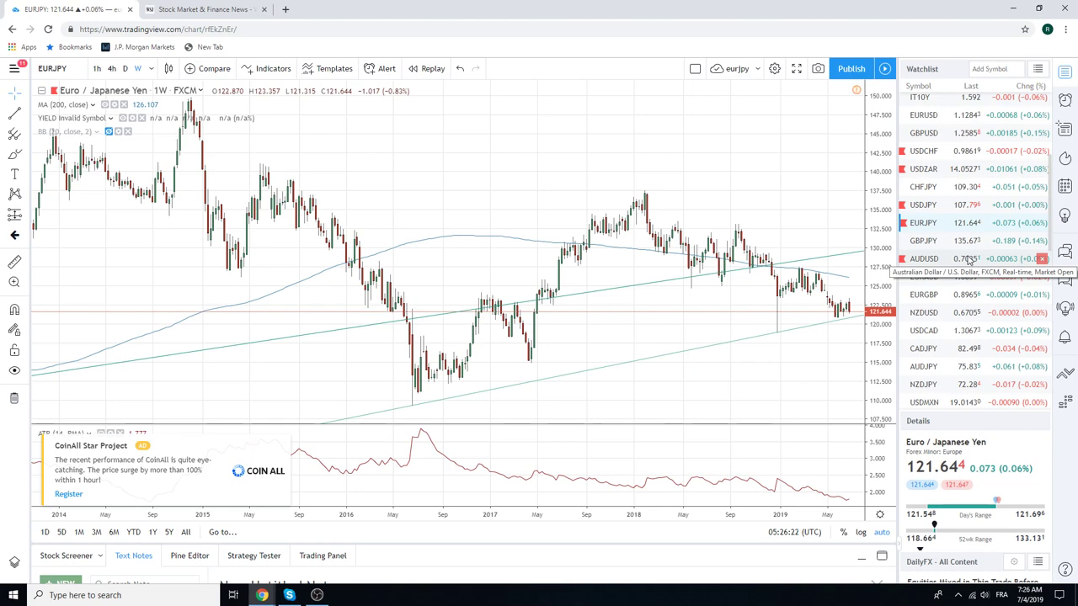
{"action": "scroll", "coordinate": [968, 261], "scroll_direction": "down", "scroll_amount": 1}
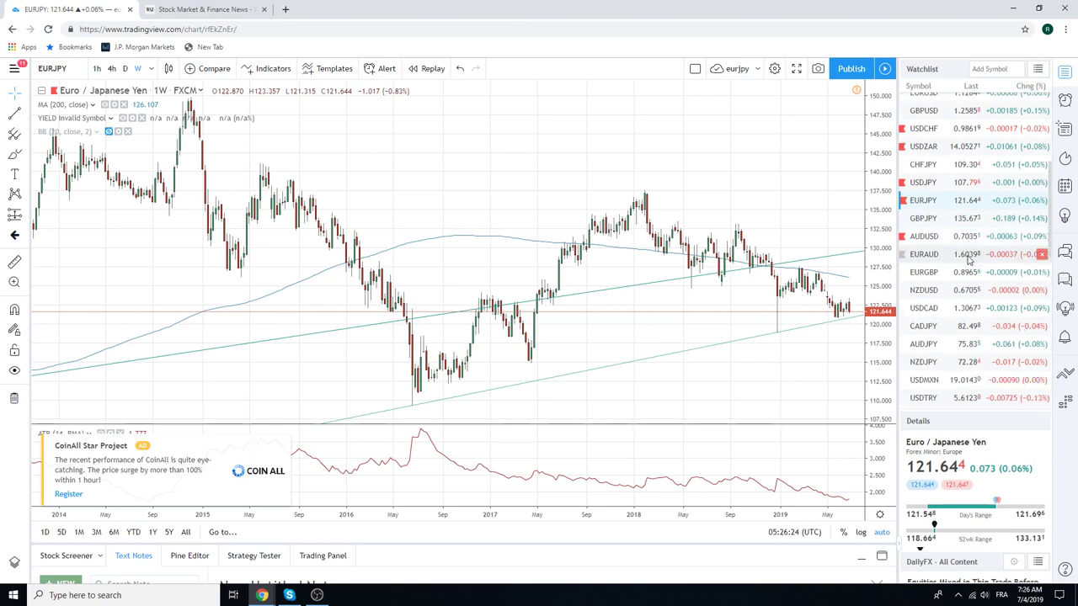
{"action": "scroll", "coordinate": [969, 261], "scroll_direction": "up", "scroll_amount": 4}
Step: Show USDCHF, then the weekly GBPUSD chart zoomed in from mid-2017 onward
{"action": "left_click", "coordinate": [933, 198]}
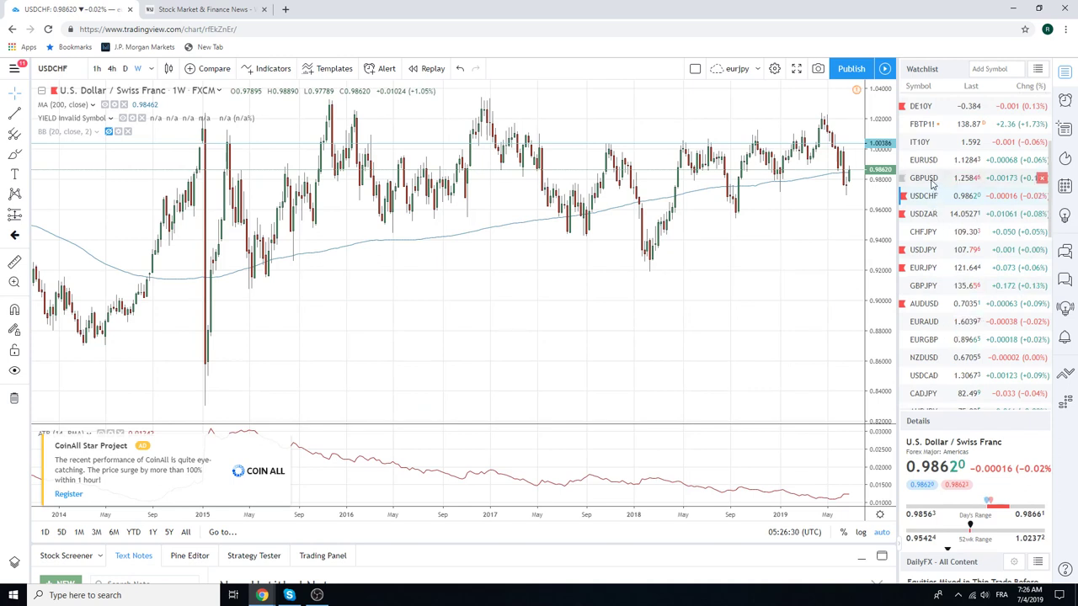
{"action": "left_click", "coordinate": [932, 181]}
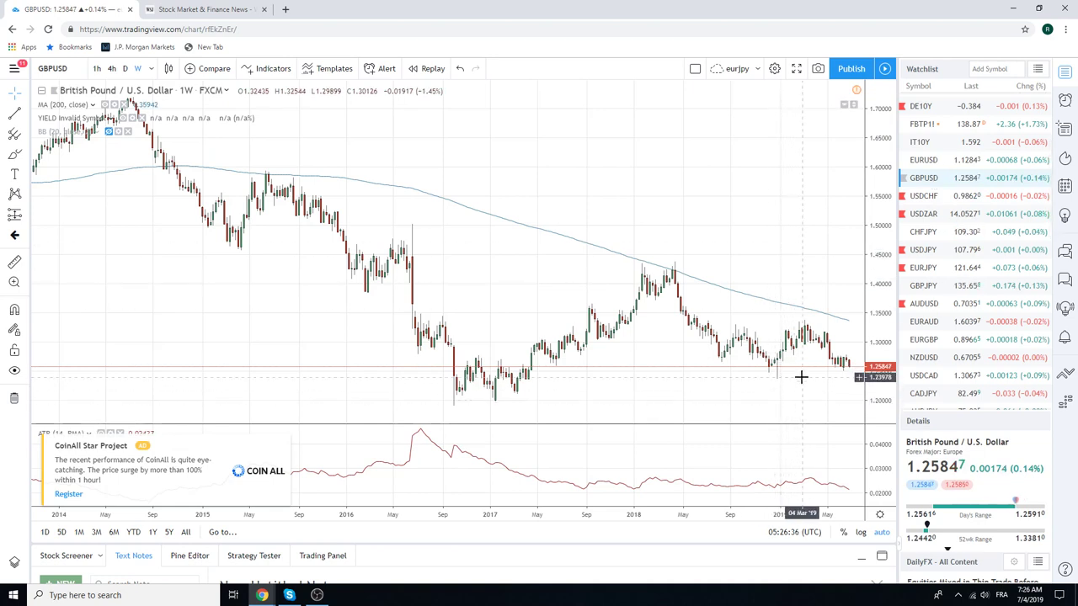
{"action": "scroll", "coordinate": [799, 369], "scroll_direction": "up", "scroll_amount": 5}
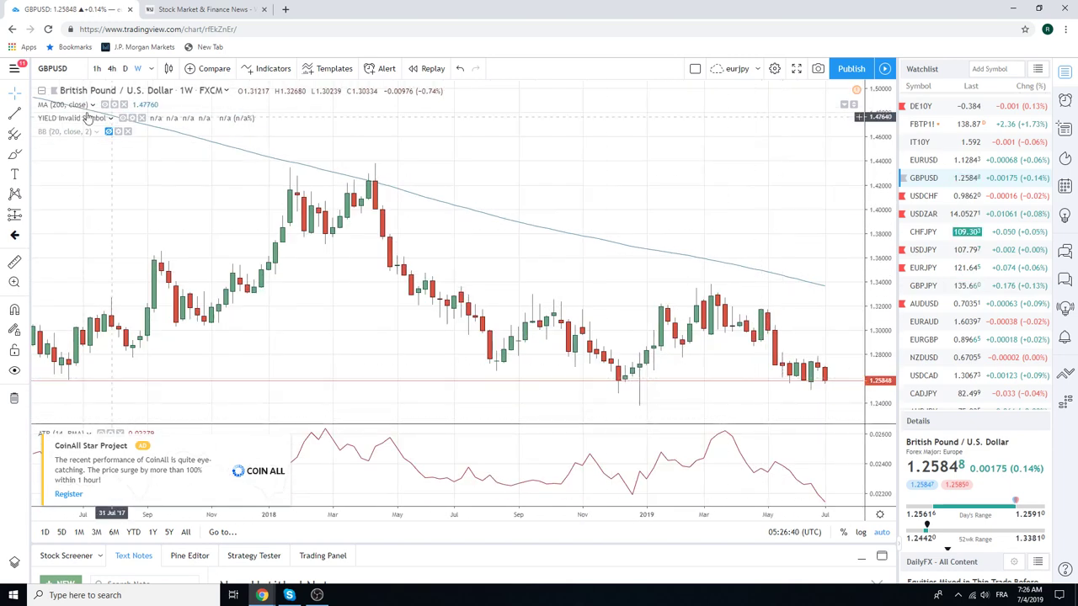
Step: Change the GBPUSD chart interval to daily (1D) candles
{"action": "left_click", "coordinate": [125, 68]}
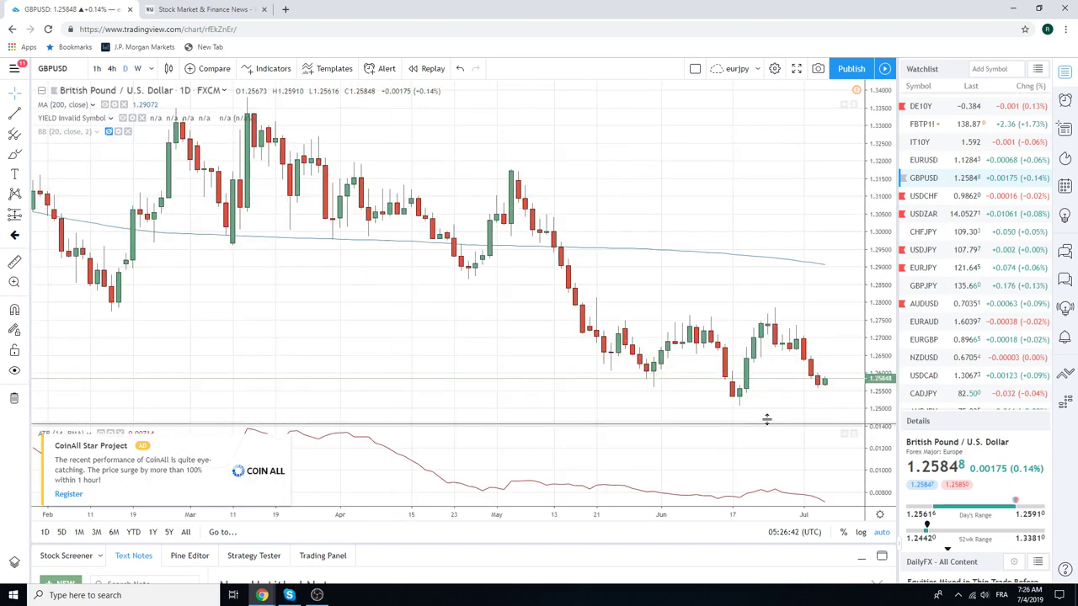